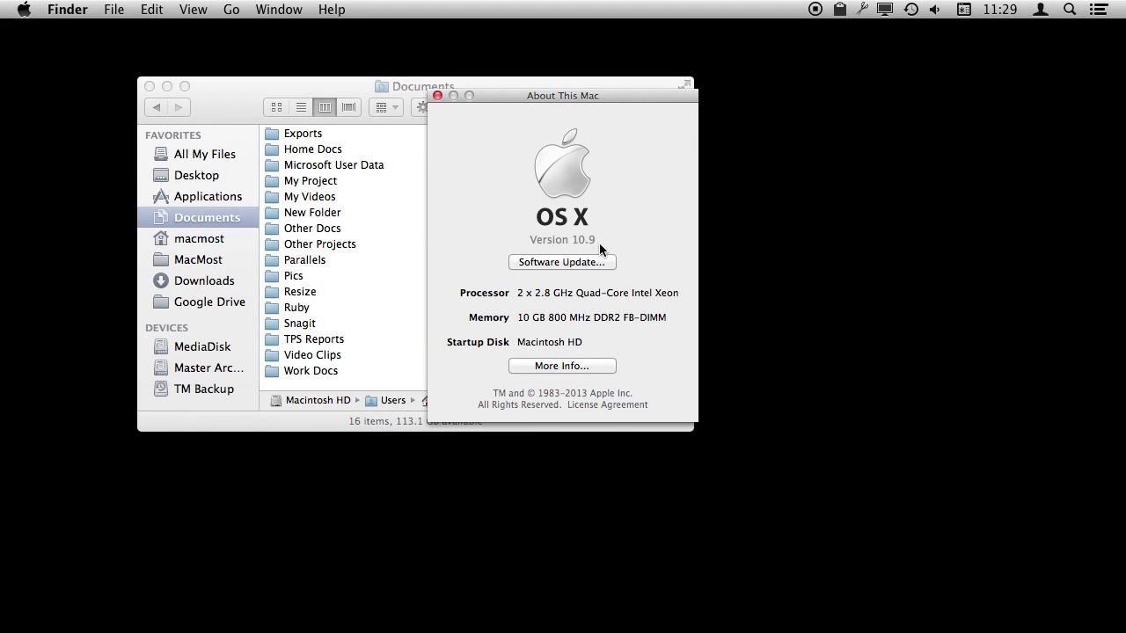
Close the OS X 10.9 About This Mac window and activate the 16-item Documents window
left_click(437, 95)
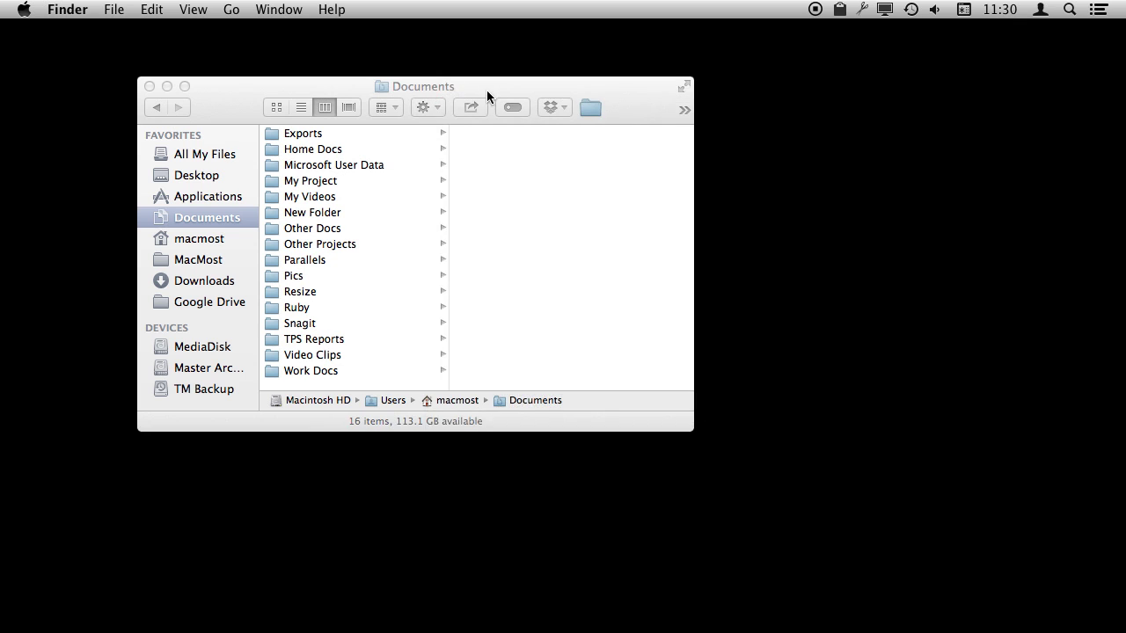
left_click(285, 87)
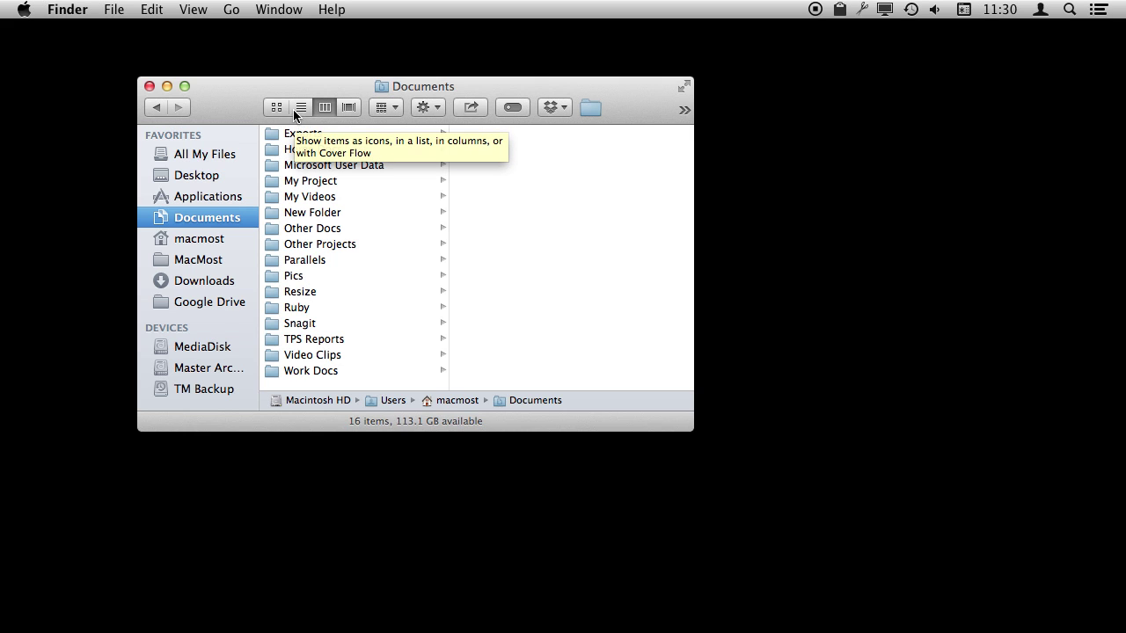
left_click(114, 11)
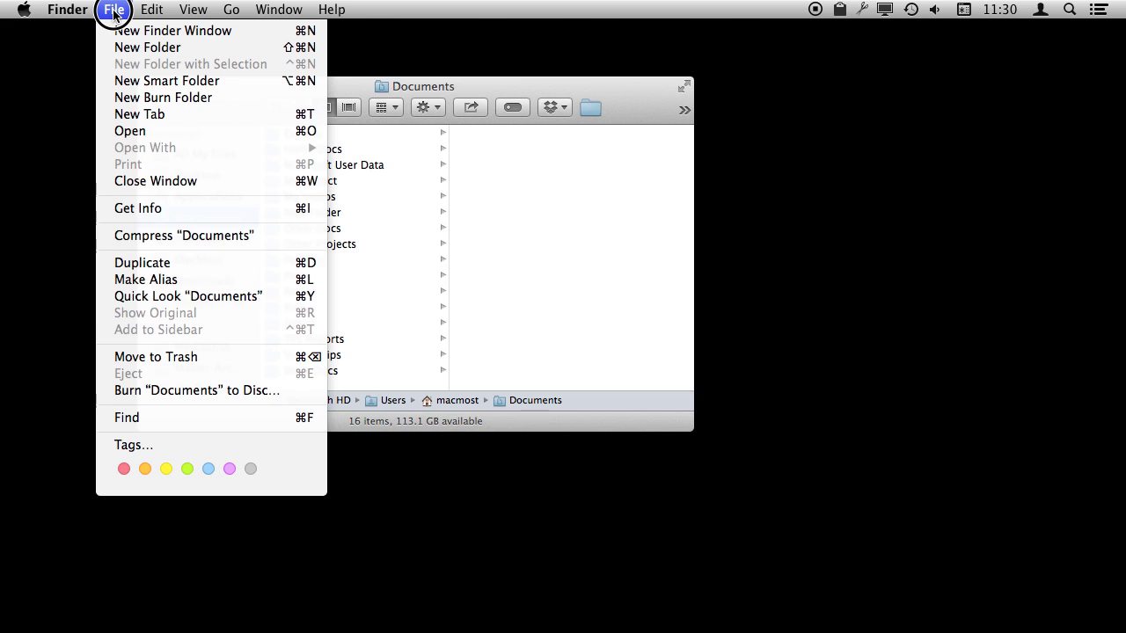
Add a second tab to the Documents window, open Home Docs (11 files) there, and compare tabs
left_click(149, 112)
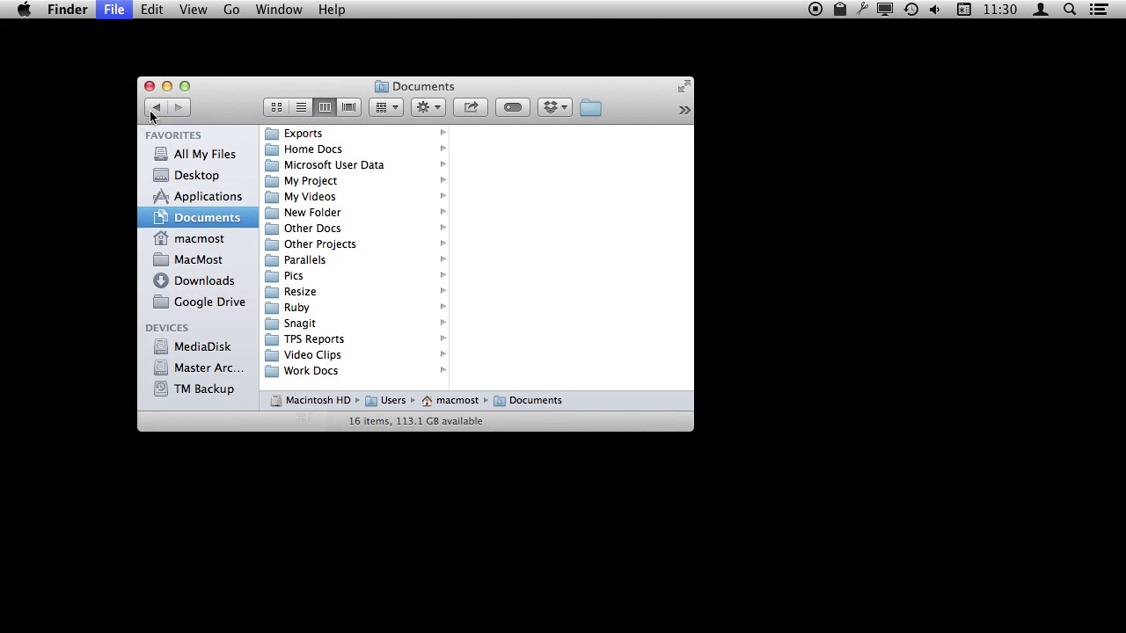
left_click(330, 132)
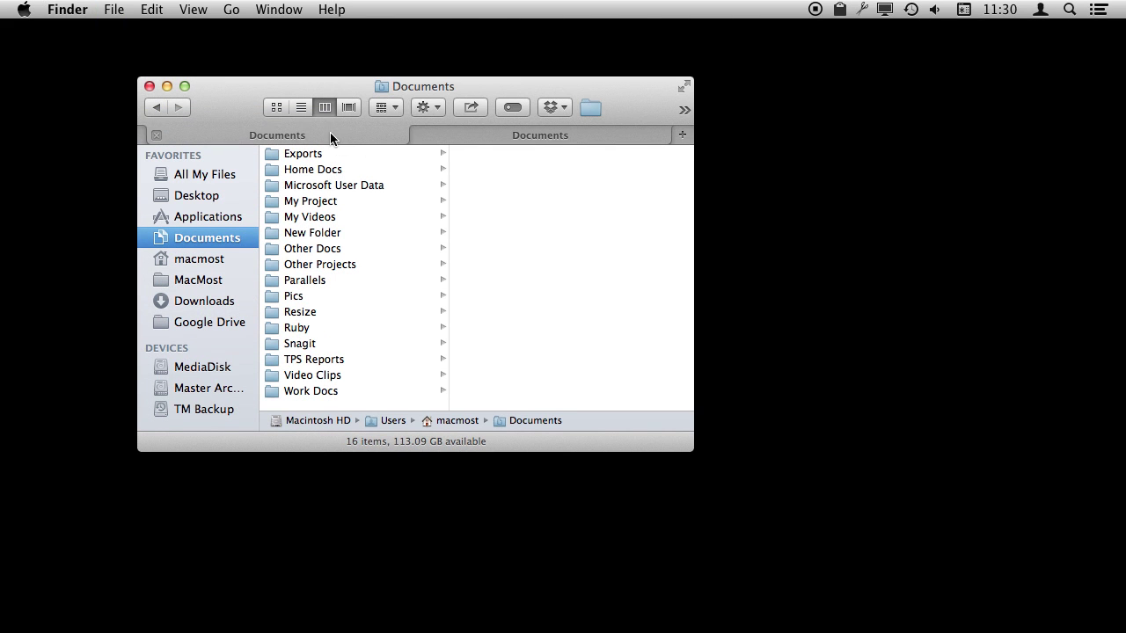
left_click(447, 133)
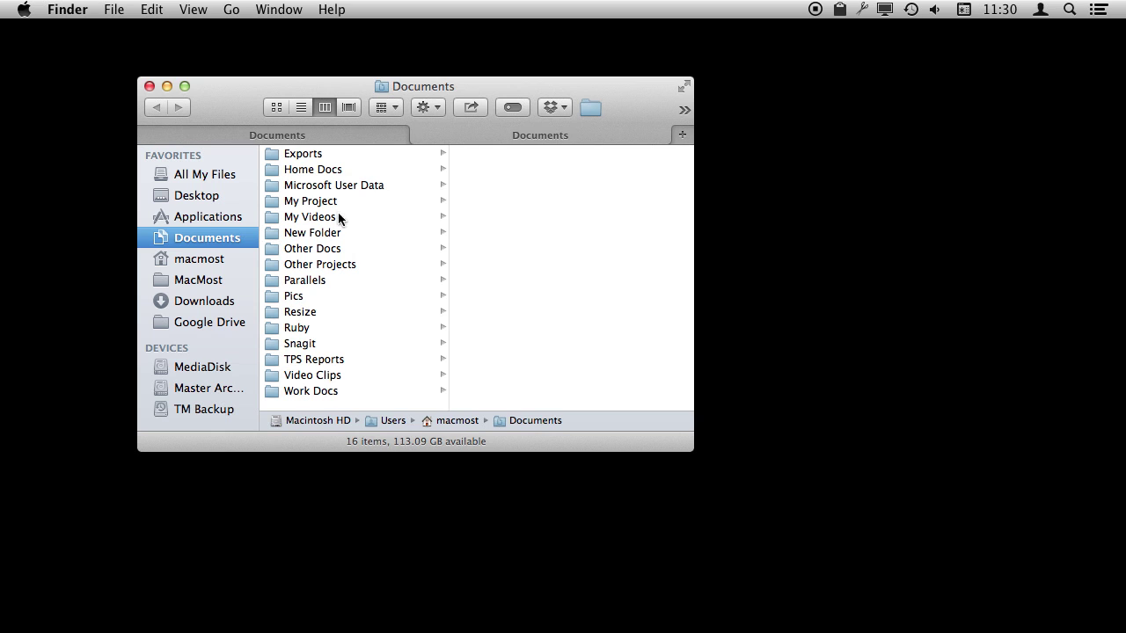
left_click(312, 172)
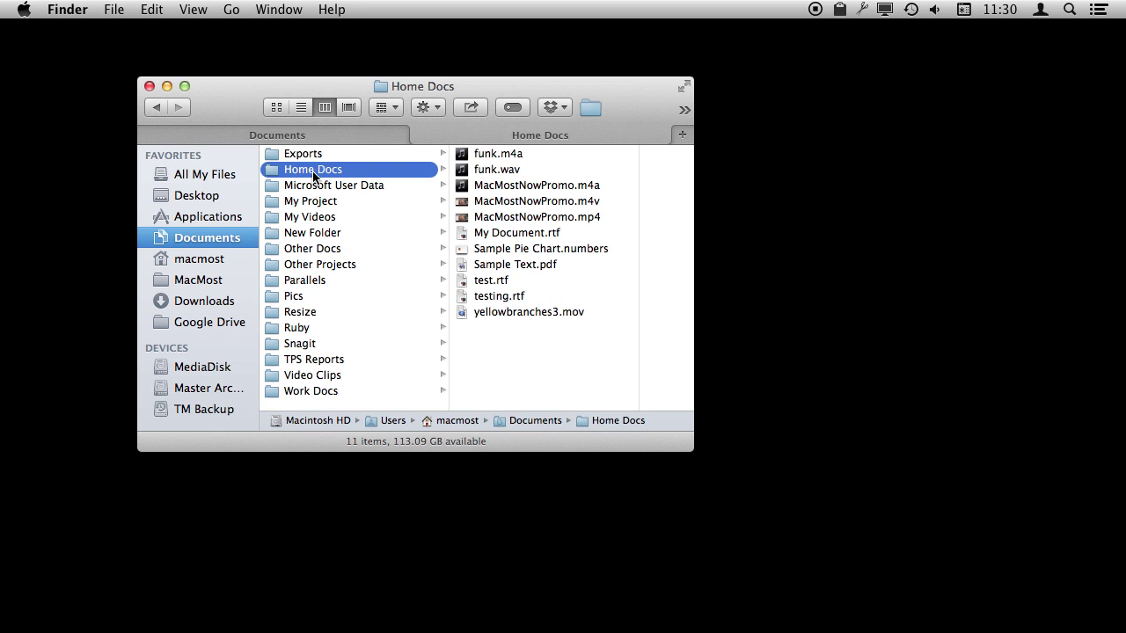
left_click(311, 132)
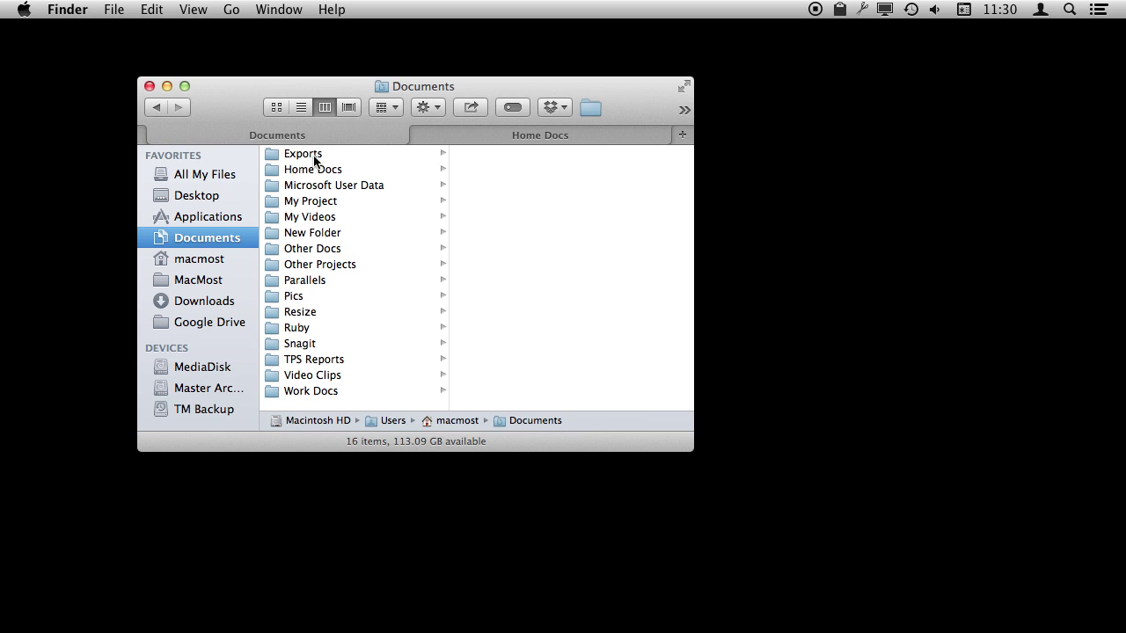
left_click(421, 136)
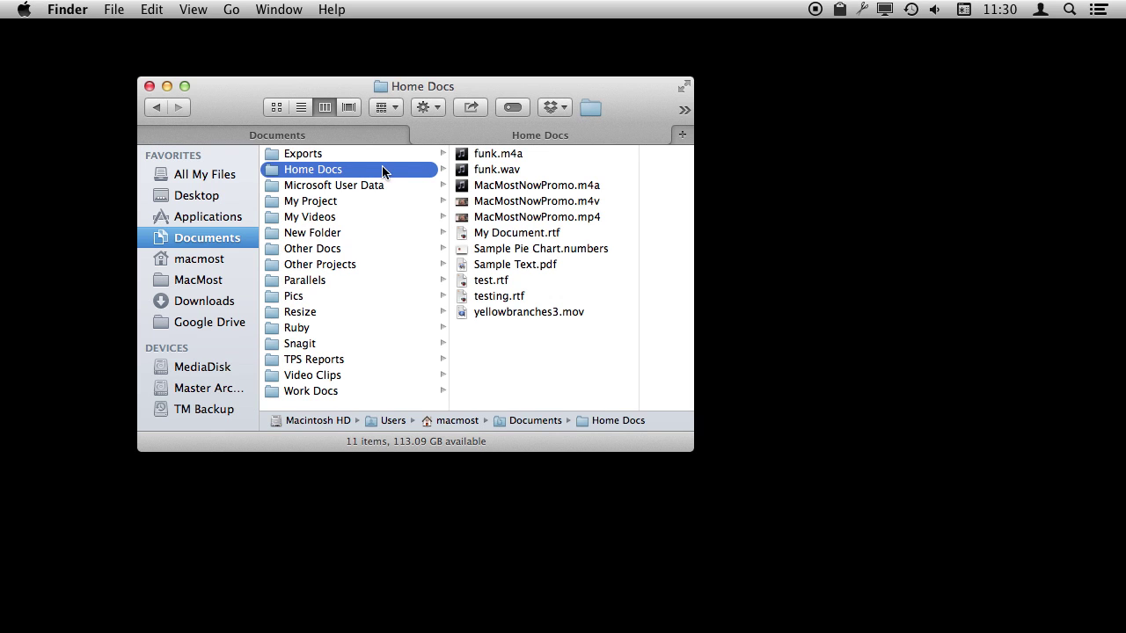
Show Home Docs in List view and the Documents tab in Icon view
left_click(301, 107)
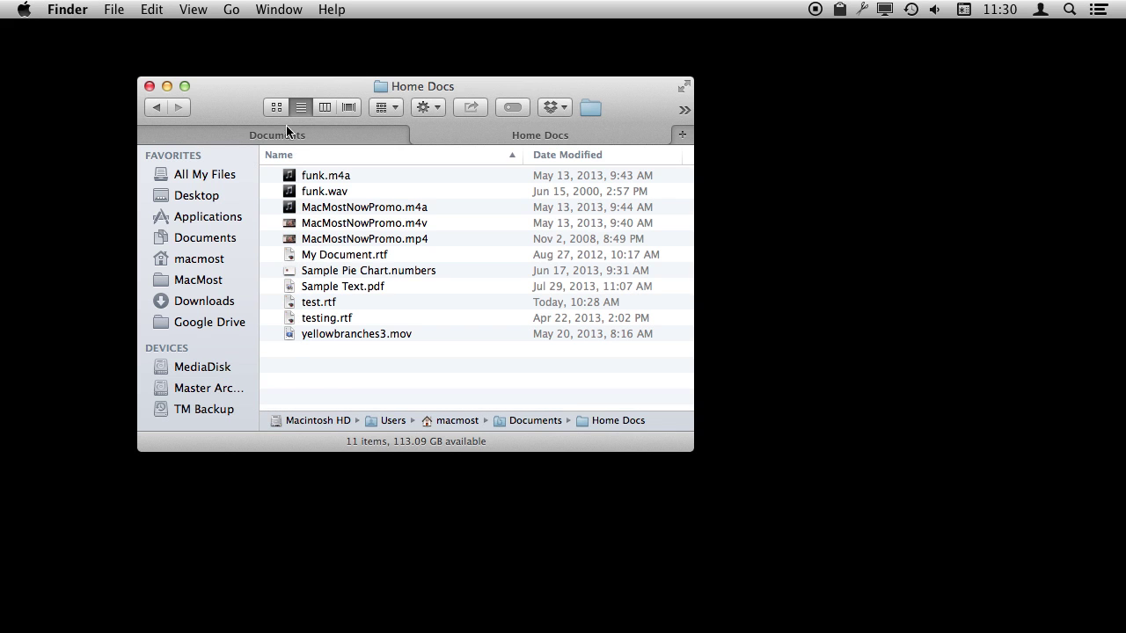
left_click(287, 134)
left_click(273, 109)
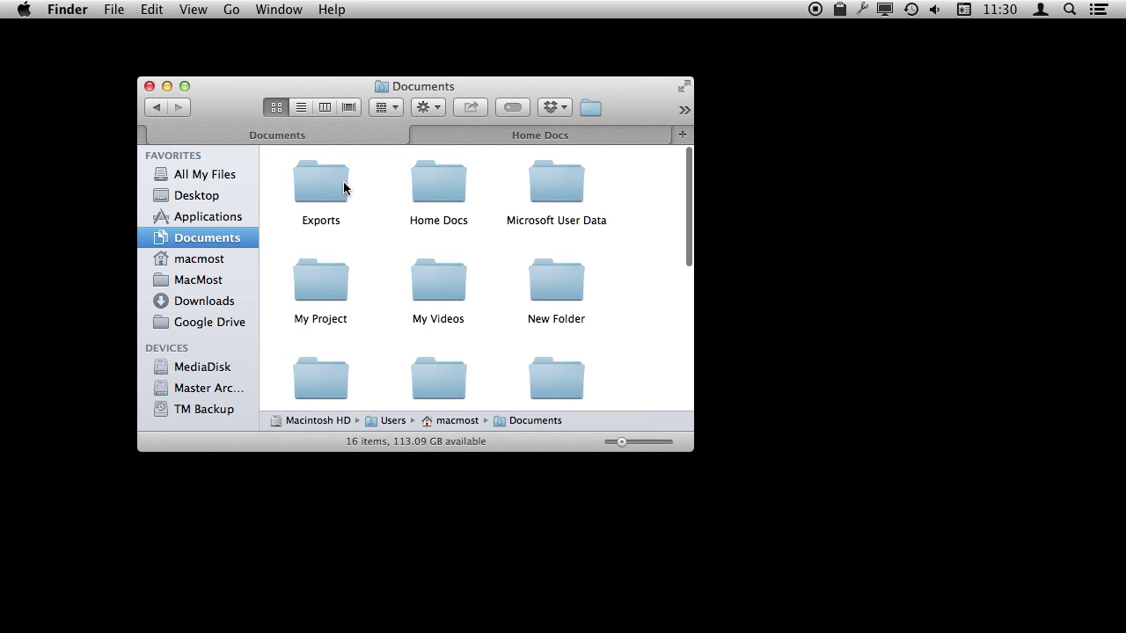
left_click(472, 134)
Switch between the Documents and Home Docs tabs to compare views, then add a third tab
left_click(367, 140)
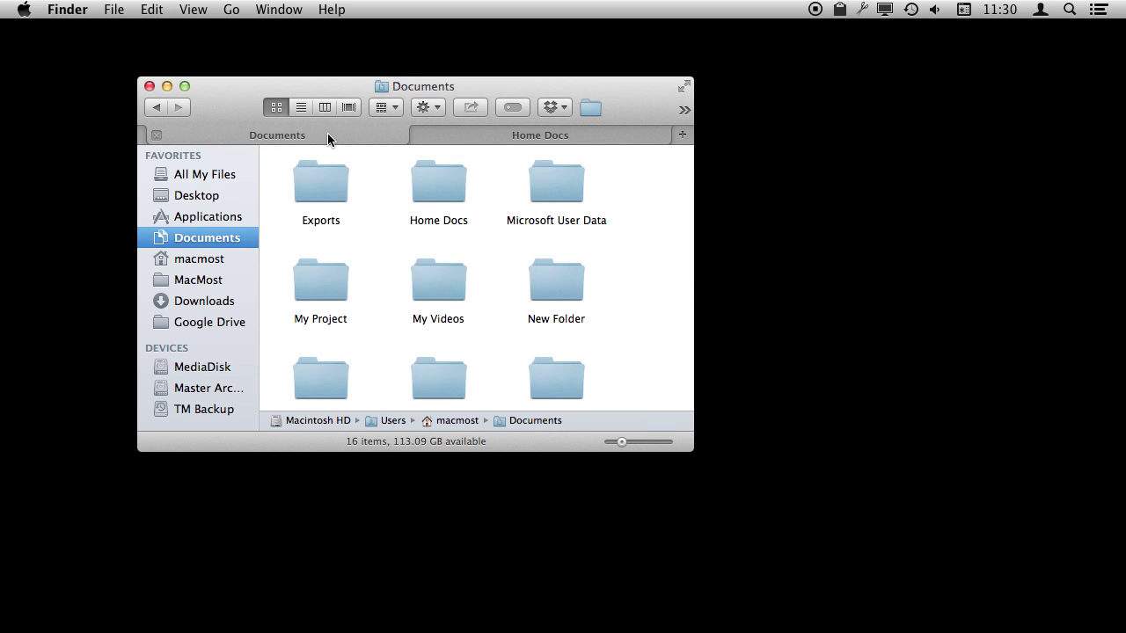
left_click(453, 131)
left_click(356, 139)
left_click(477, 135)
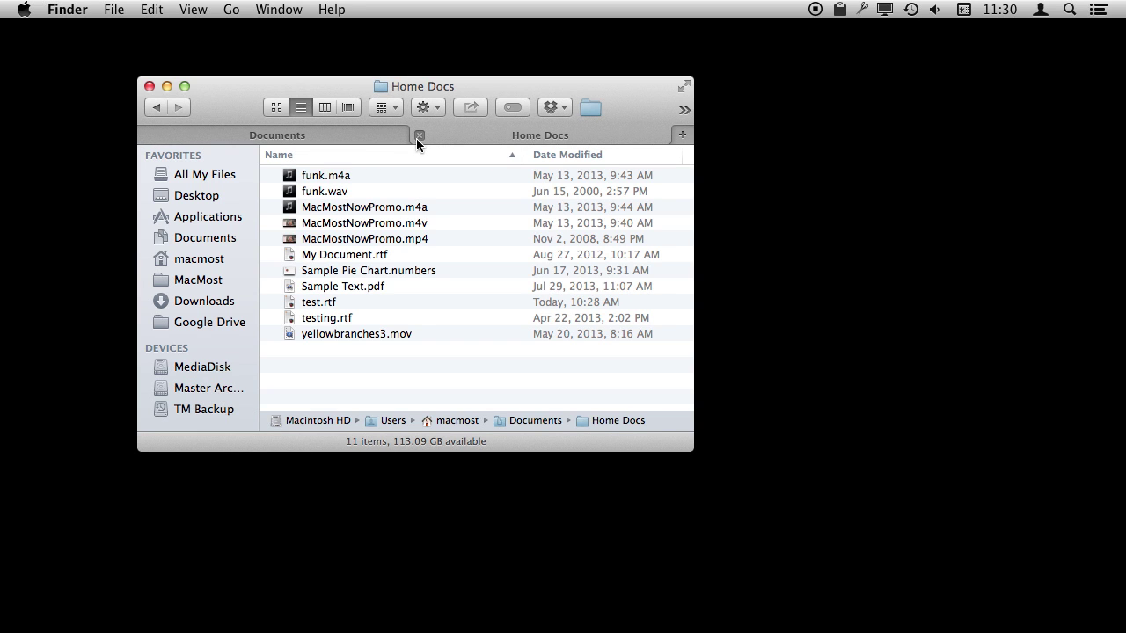
left_click(684, 135)
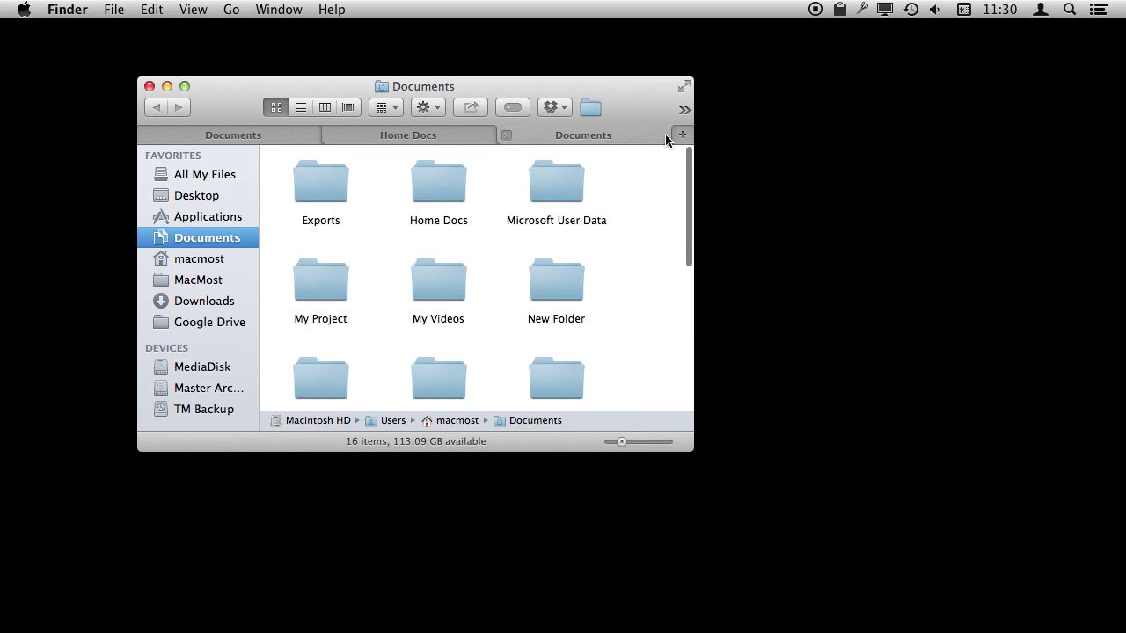
Open My Videos in the third tab and set it to Cover Flow view
double_click(438, 278)
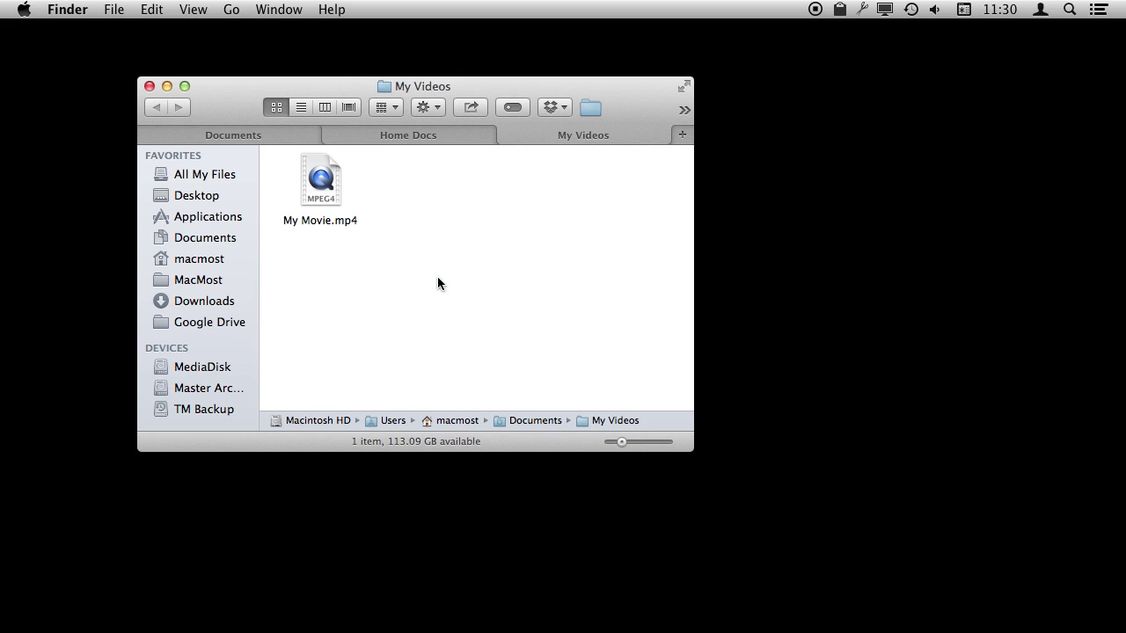
left_click(408, 137)
left_click(276, 134)
left_click(396, 137)
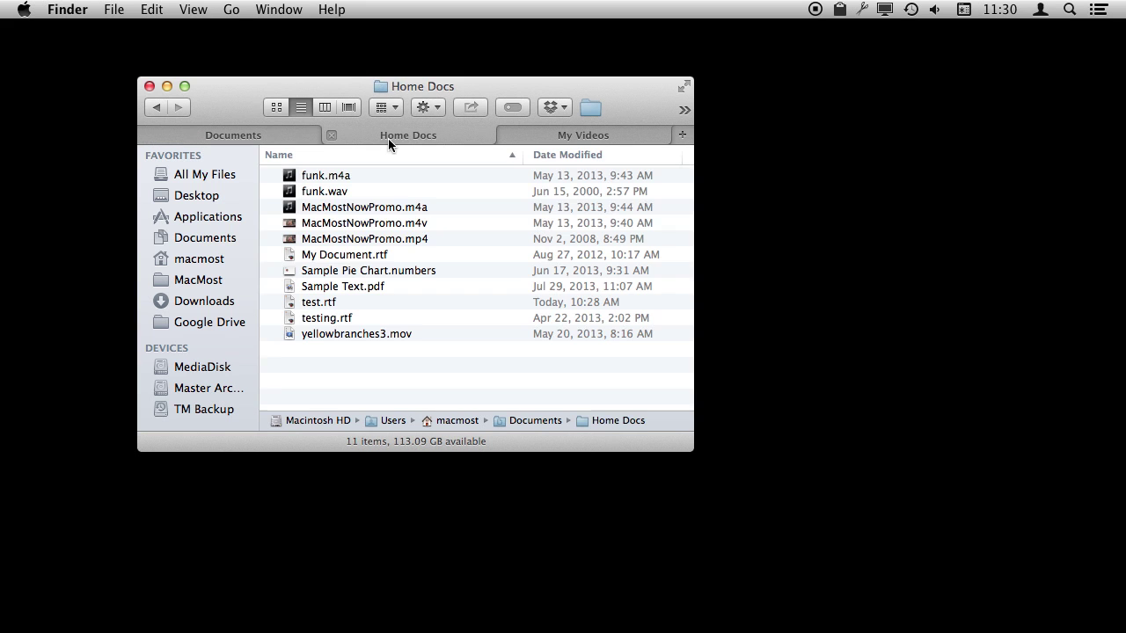
left_click(550, 134)
left_click(344, 107)
Drag MacMostNowPromo.mp4 from Home Docs onto the My Videos tab
left_click(363, 133)
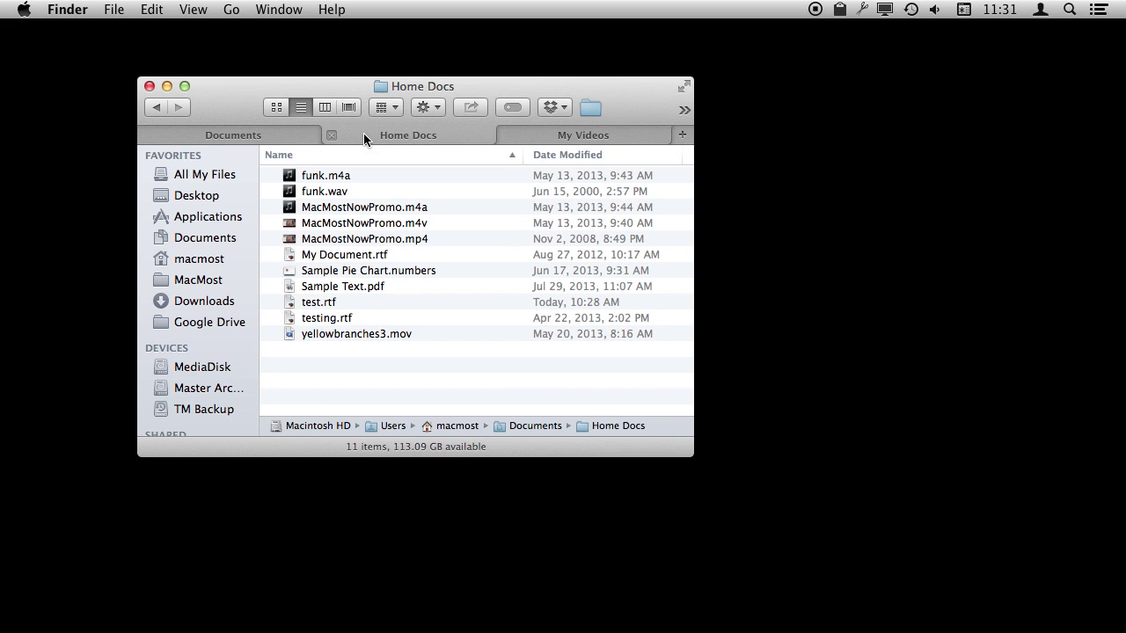
left_click(279, 133)
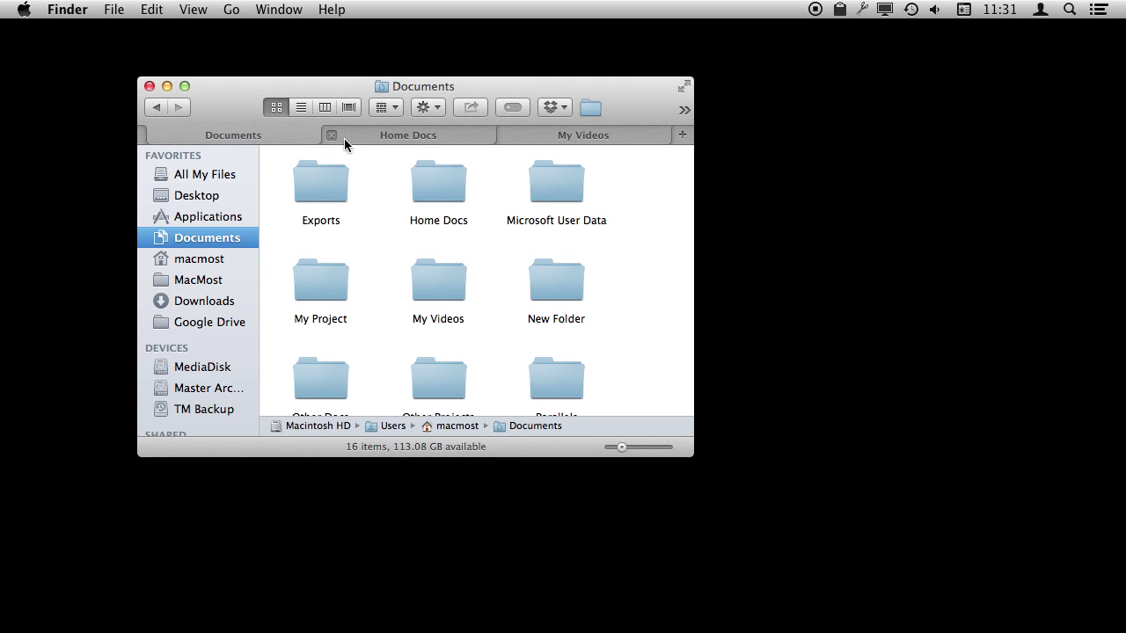
left_click(462, 136)
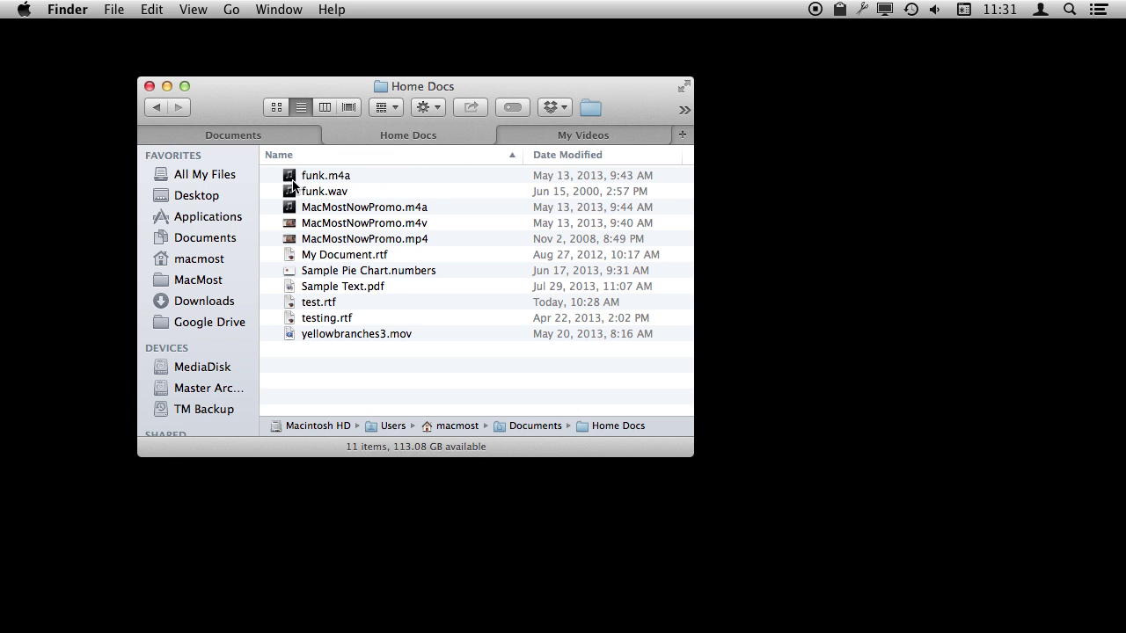
left_click_drag(285, 238, 376, 372)
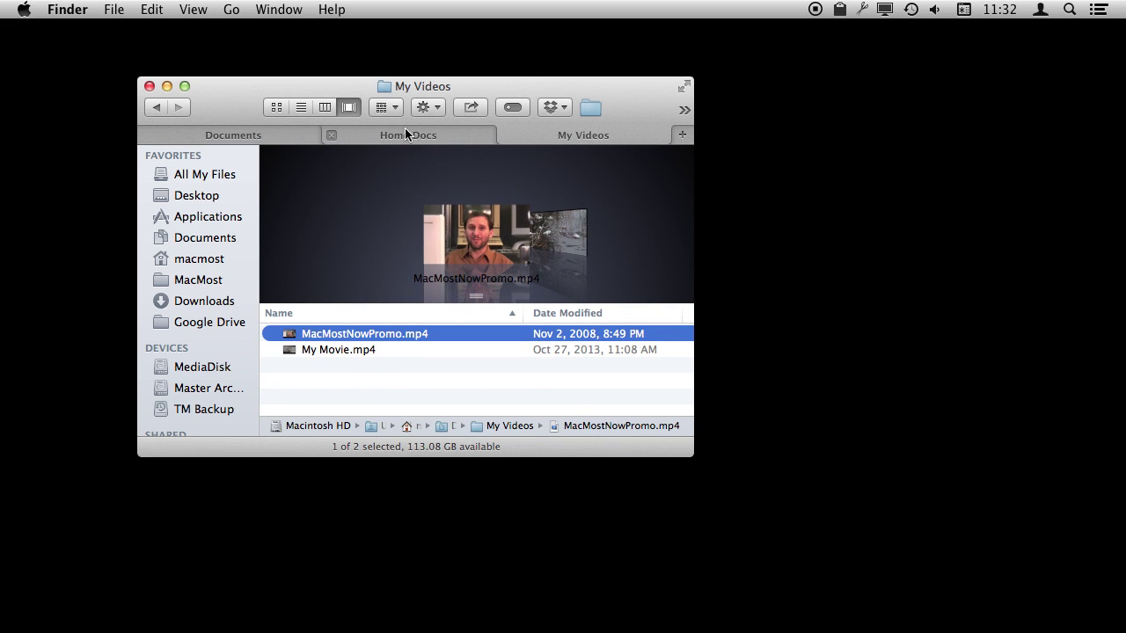
Open a separate Finder window, move it aside, close it, and return to the Documents tab
left_click(115, 10)
left_click(122, 31)
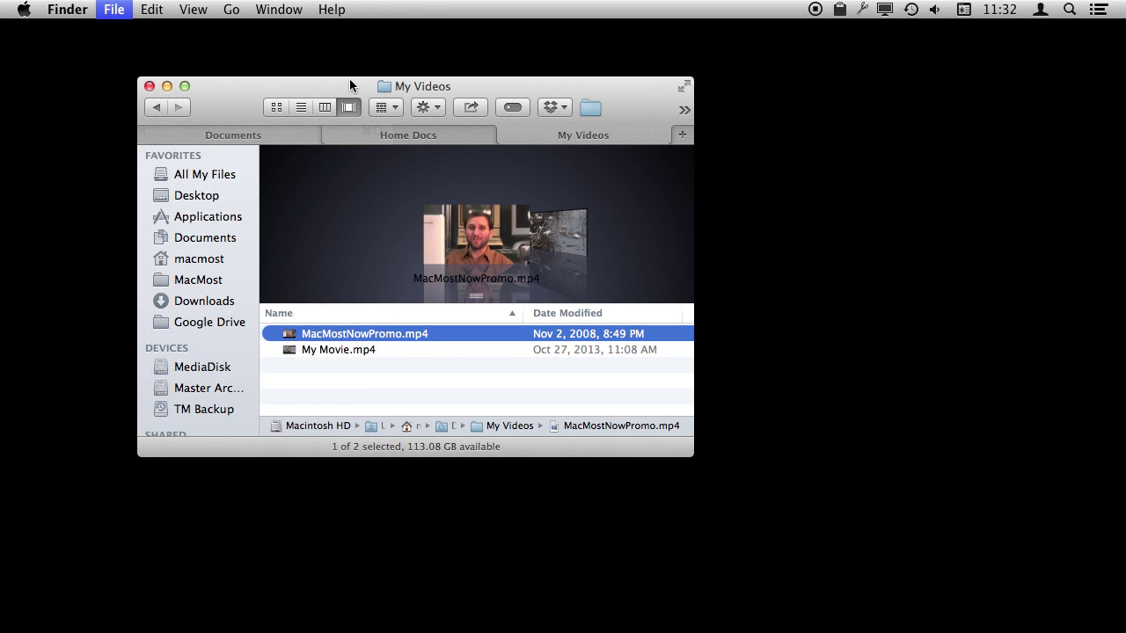
left_click_drag(352, 93, 654, 145)
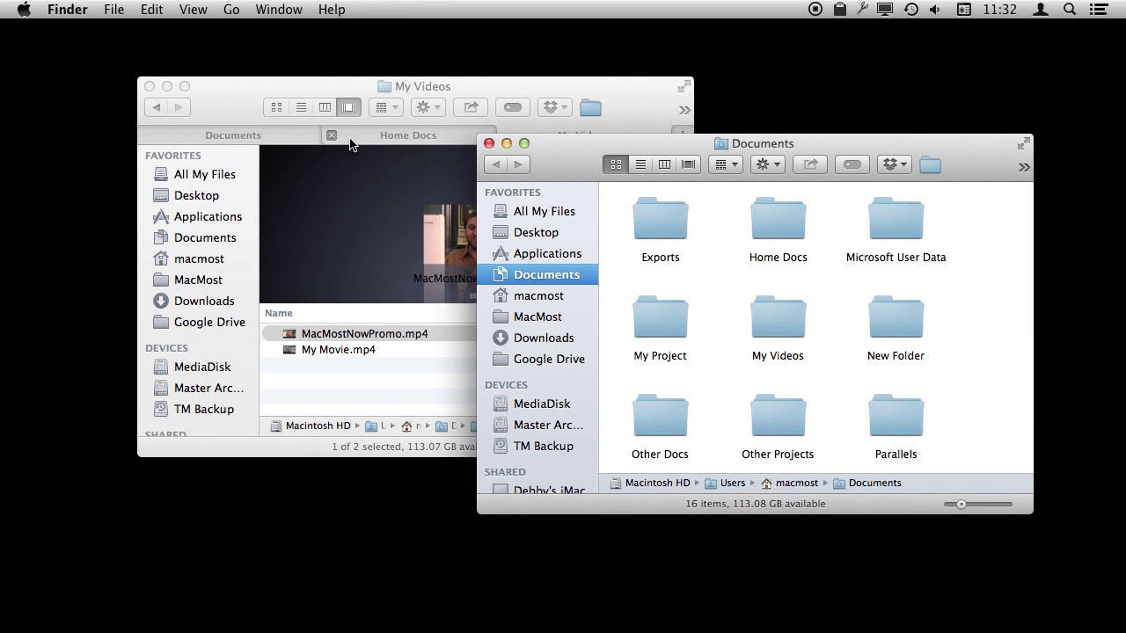
left_click(489, 143)
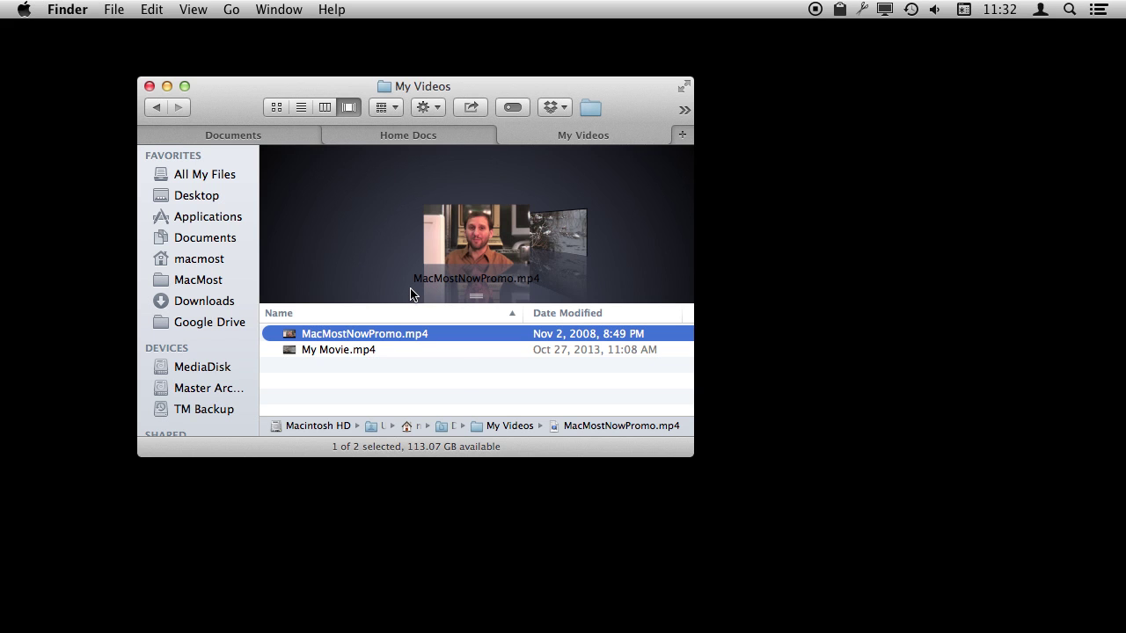
left_click(233, 134)
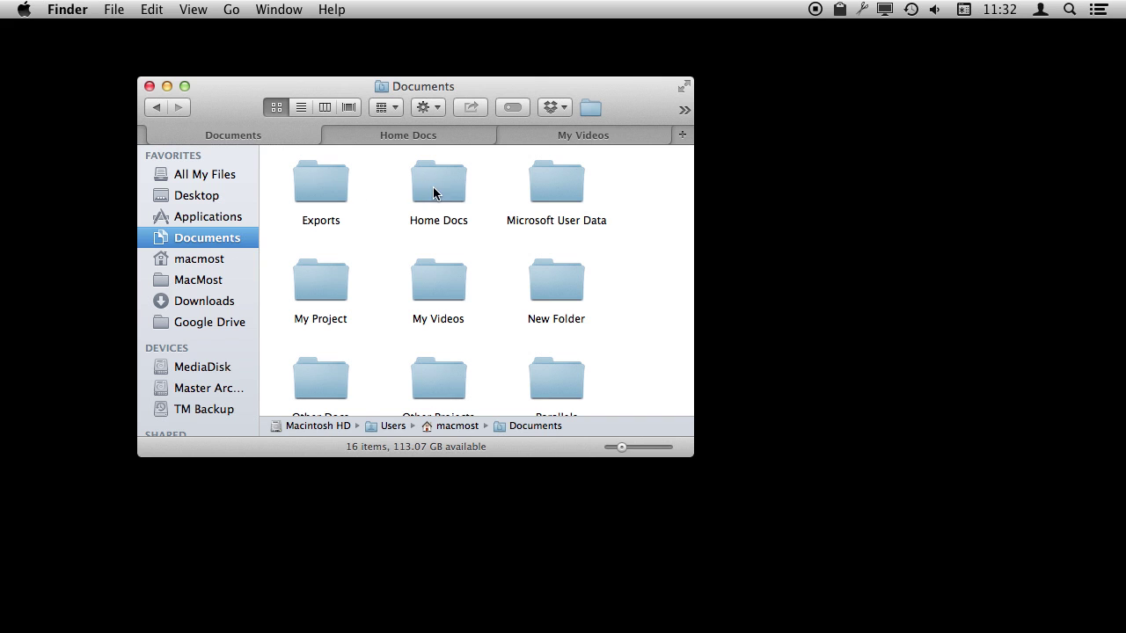
Open My Project in its own tab and place a second Documents window to the right
double_click(318, 281, "super")
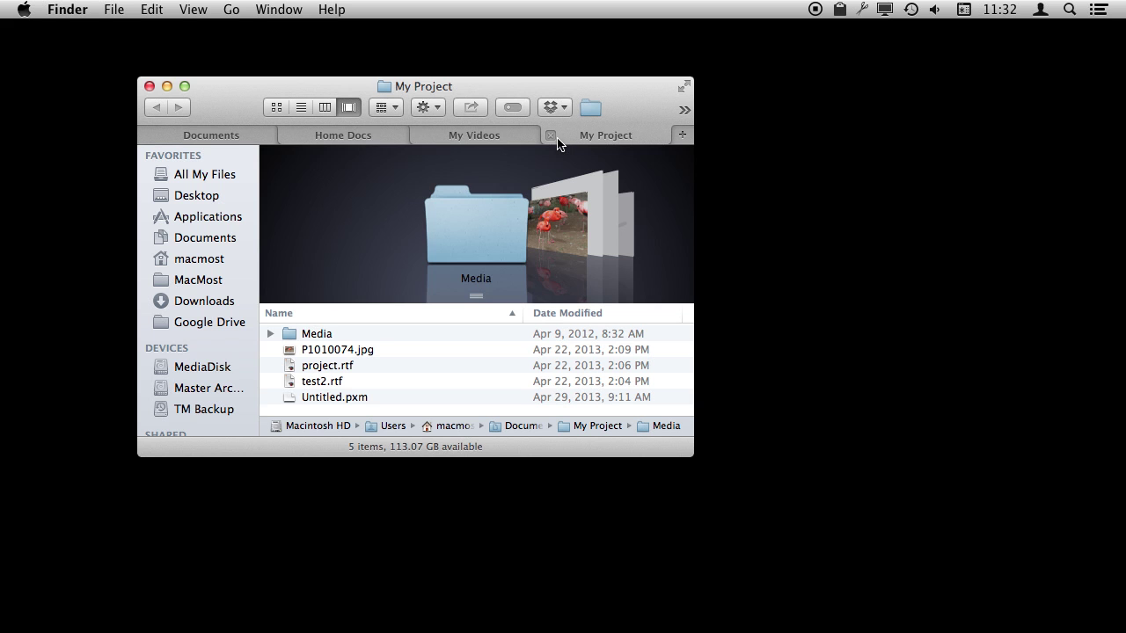
left_click(120, 9)
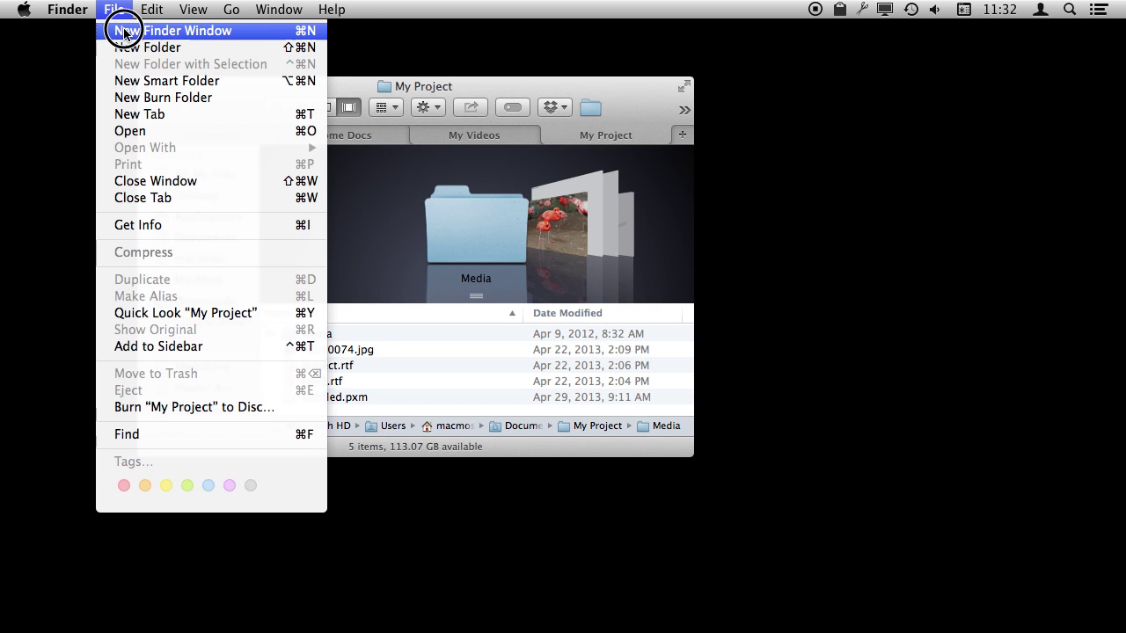
left_click(126, 32)
left_click_drag(323, 109, 684, 191)
Drag the My Project tab into the second Documents window
left_click(598, 145)
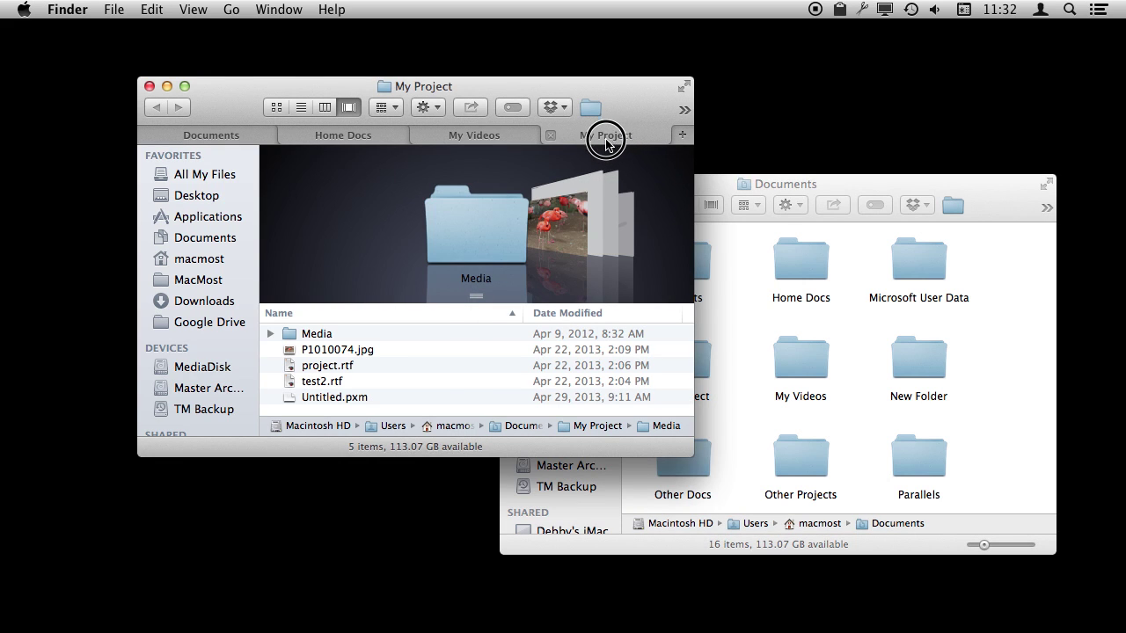
left_click_drag(616, 137, 870, 347)
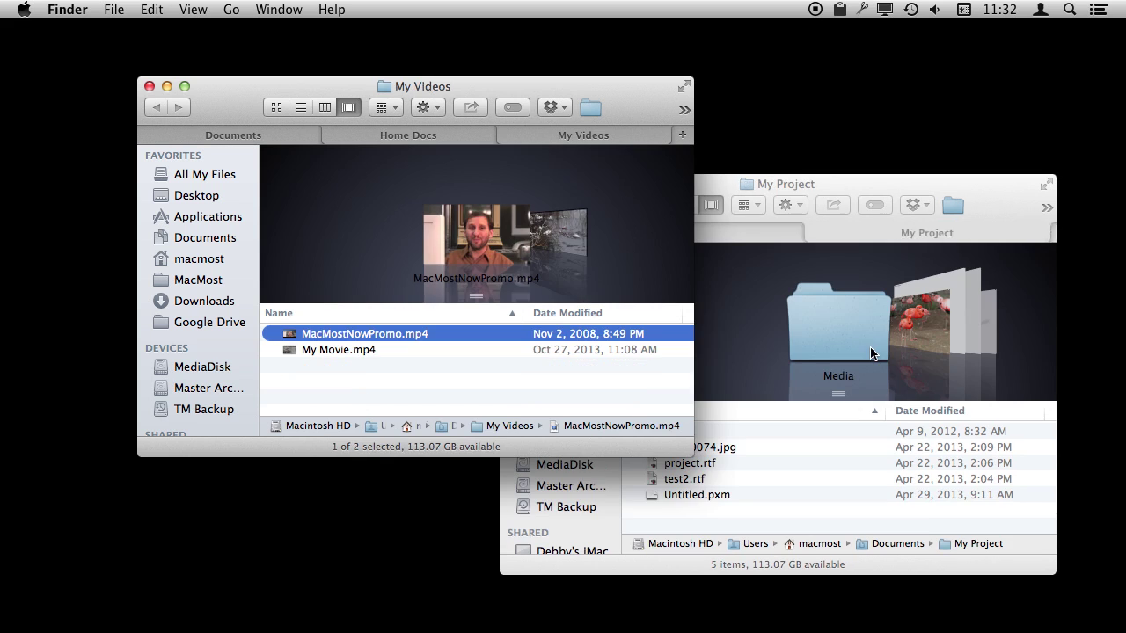
left_click(861, 183)
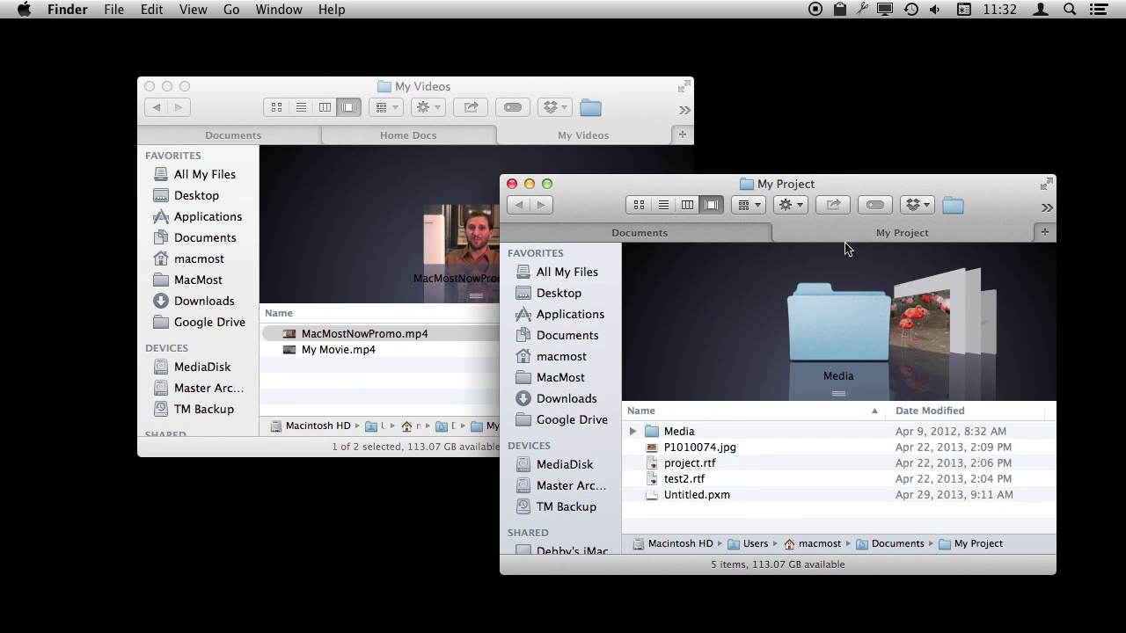
left_click(700, 232)
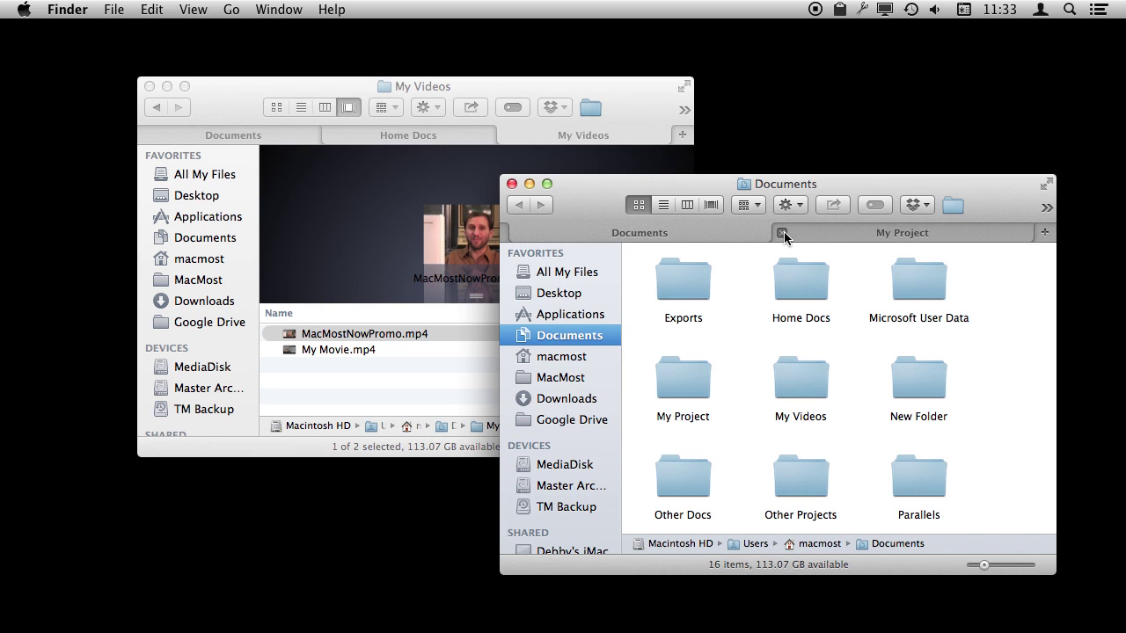
Use Cmd-W to close the My Project tab, the second window, and the My Videos tab
left_click(114, 10)
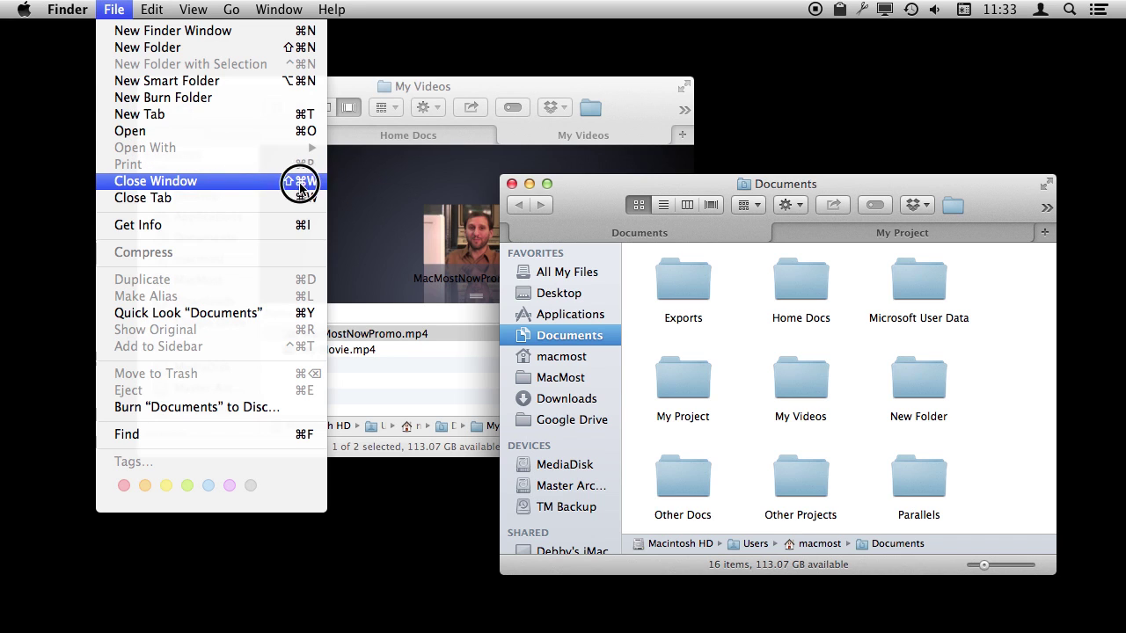
left_click(678, 180)
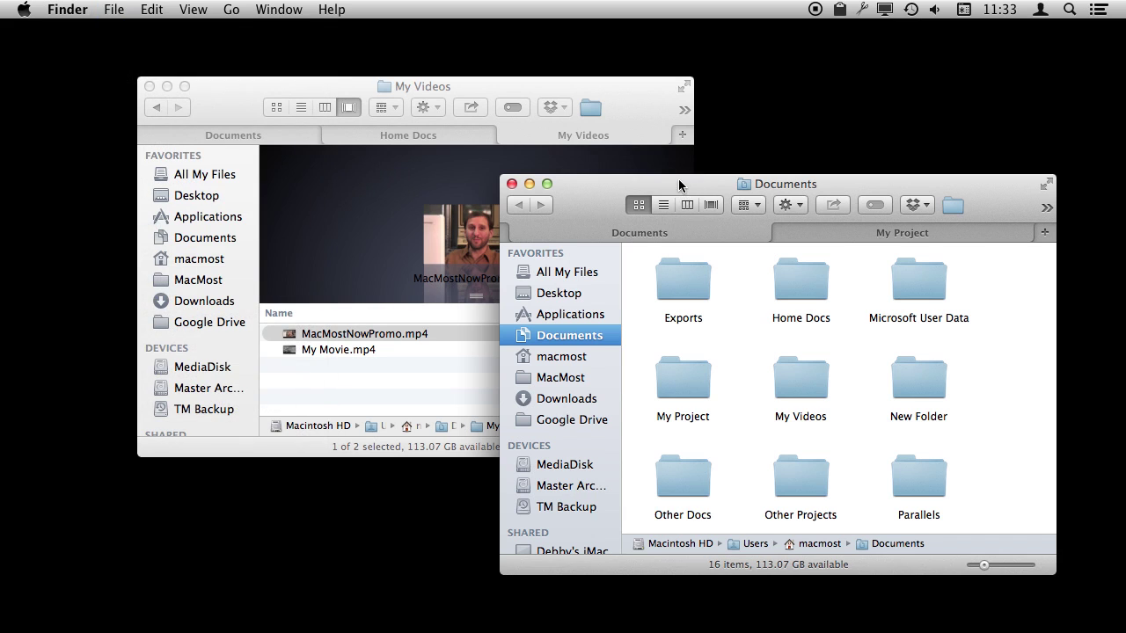
left_click(839, 234)
key("super+w")
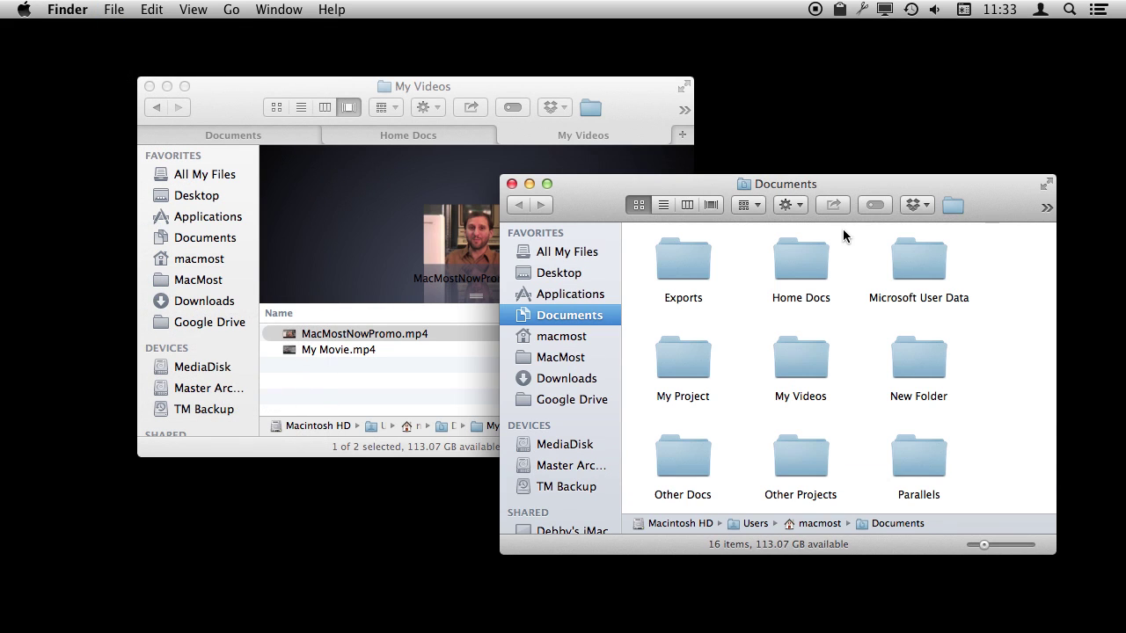
key("super+w")
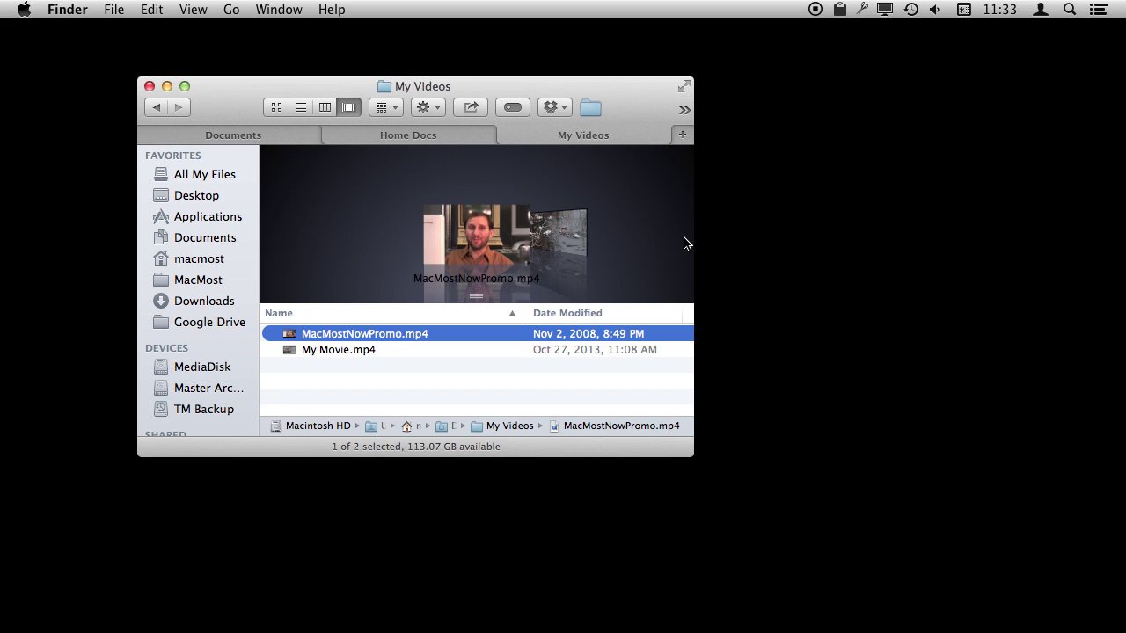
key("super+w")
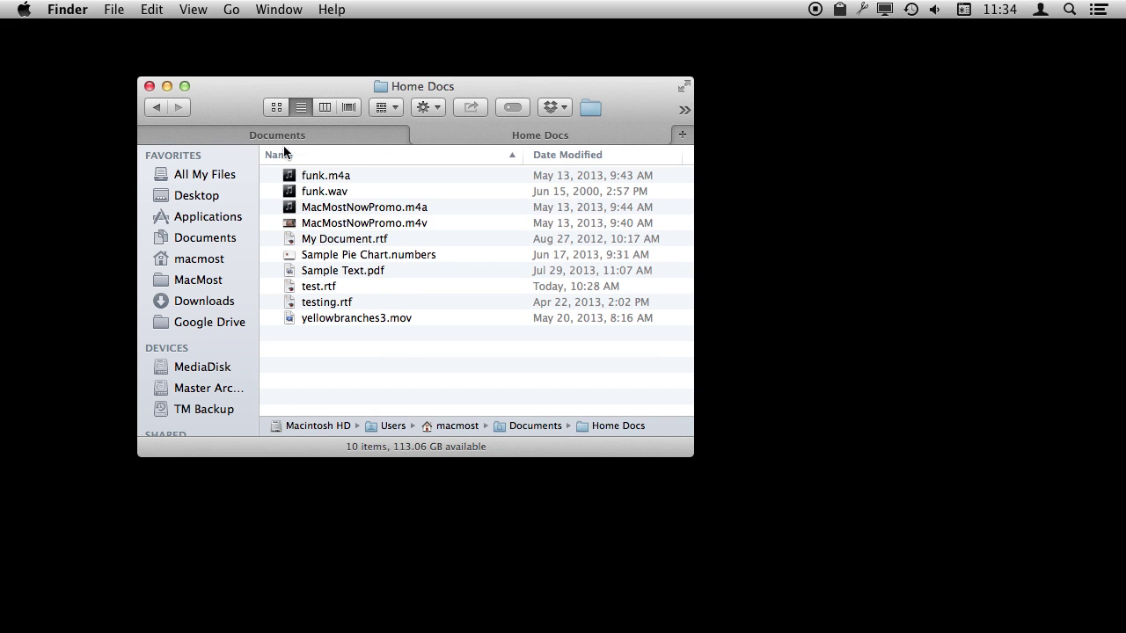
Make the Finder window full screen and switch between the Documents and Home Docs tabs
left_click(685, 88)
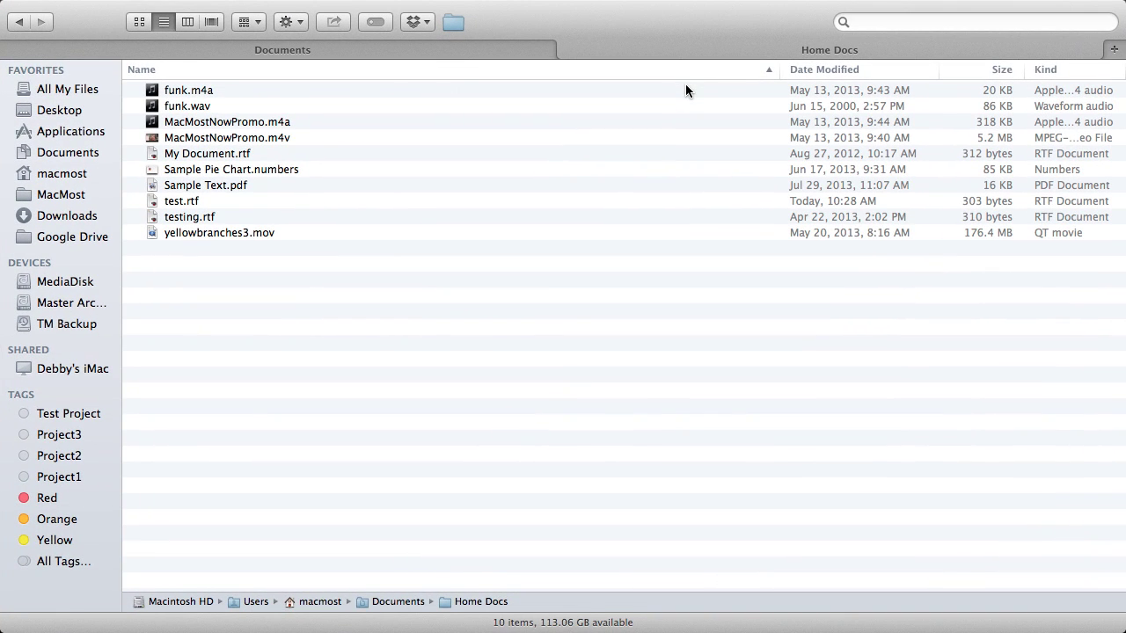
left_click(442, 47)
left_click(599, 51)
Add a third tab showing the Applications folder (151 items), then flip between Documents and Home Docs
key("super+t")
left_click(61, 132)
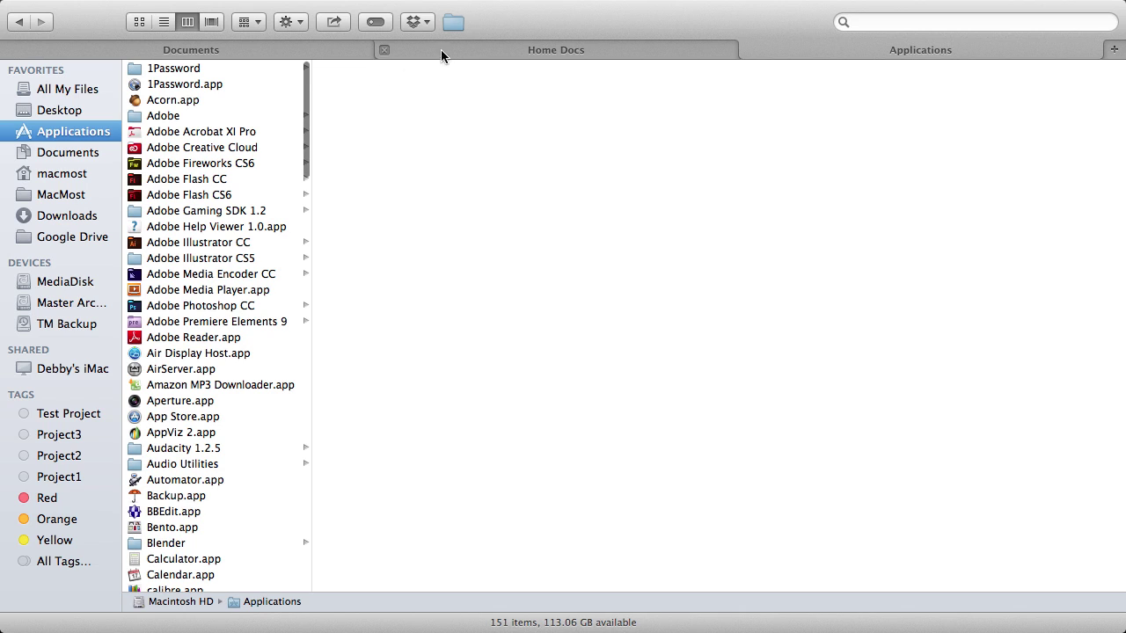
left_click(263, 51)
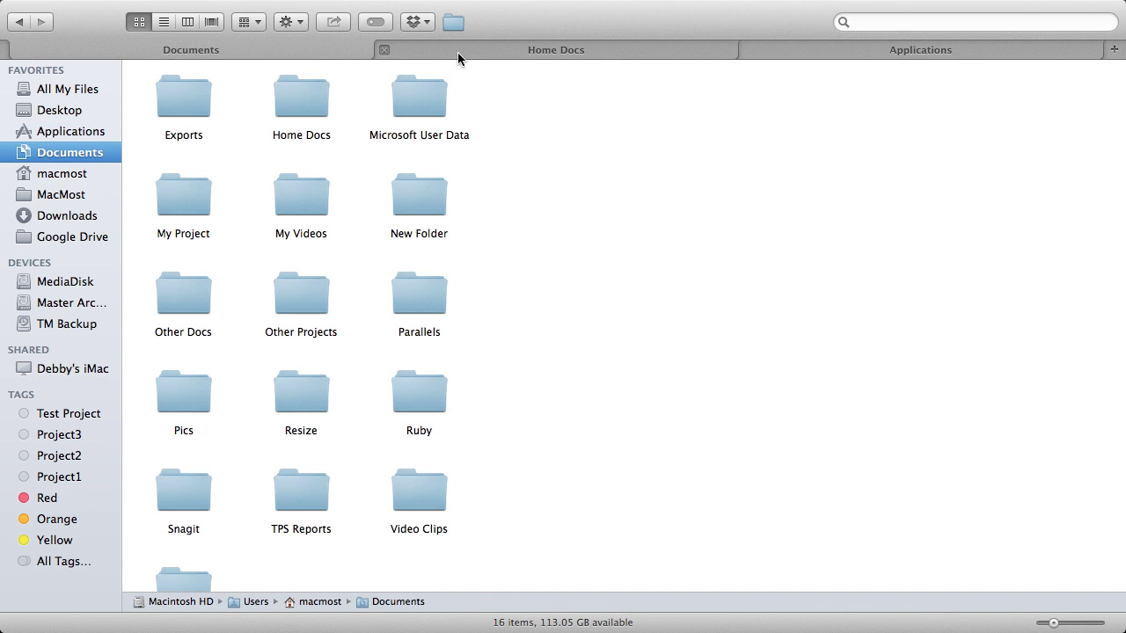
left_click(458, 51)
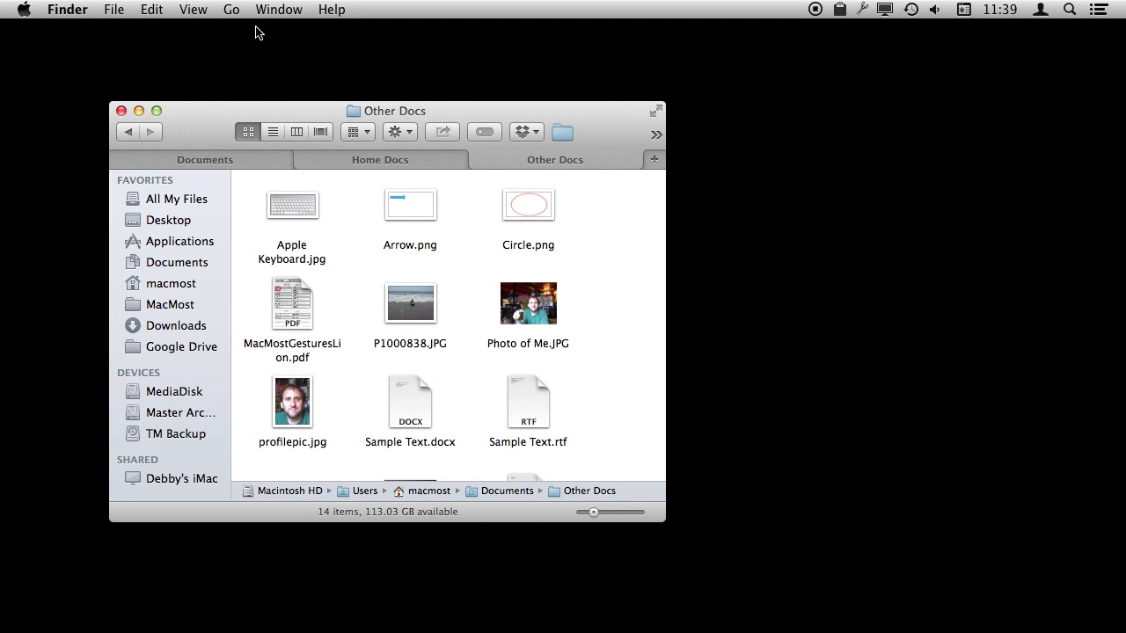
Cycle forward through the tabs with Window > Show Next Tab and Ctrl-Tab
left_click(278, 9)
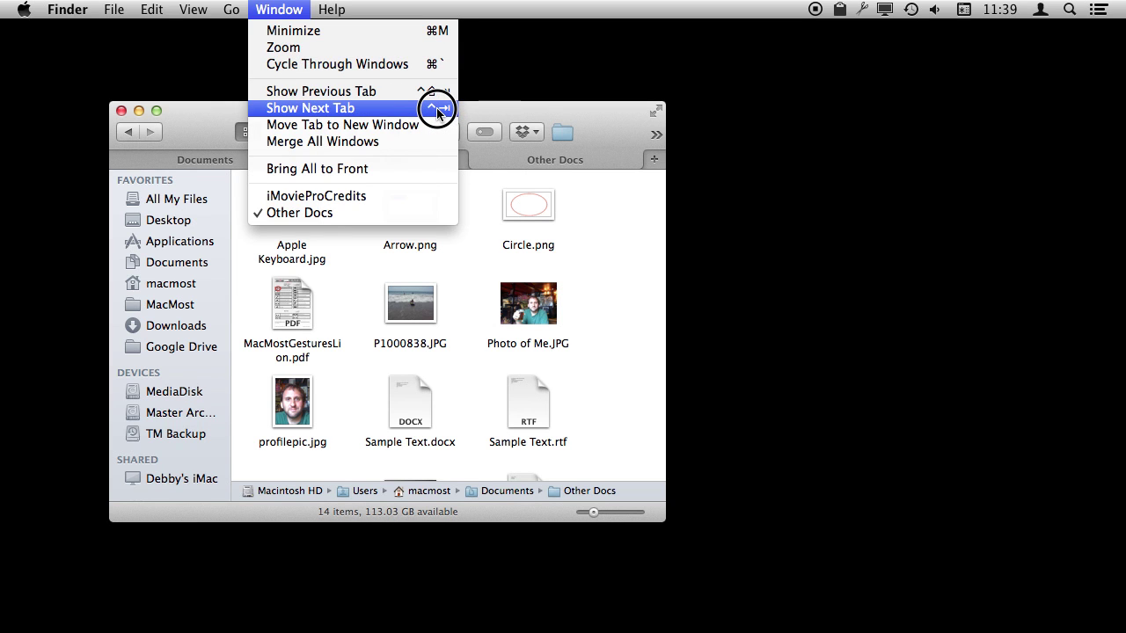
left_click(535, 110)
key("ctrl+Tab")
key("ctrl+Tab")
key("ctrl+Tab")
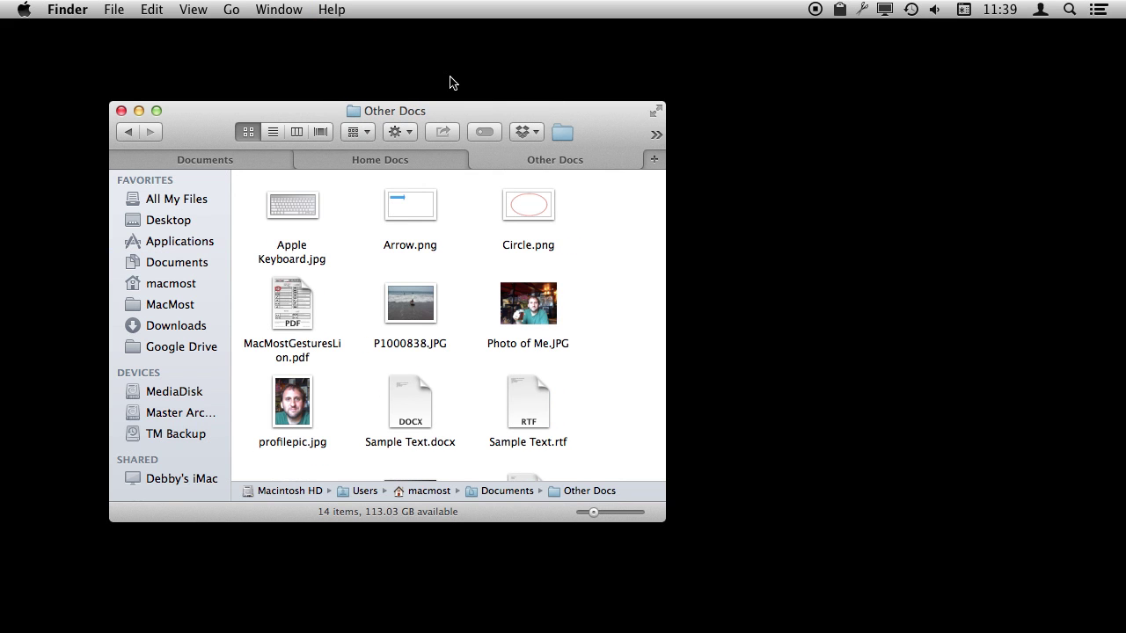
Open a new Documents window with a second tab, then move a tab into its own window
key("super+n")
left_click_drag(322, 125, 711, 143)
key("super+t")
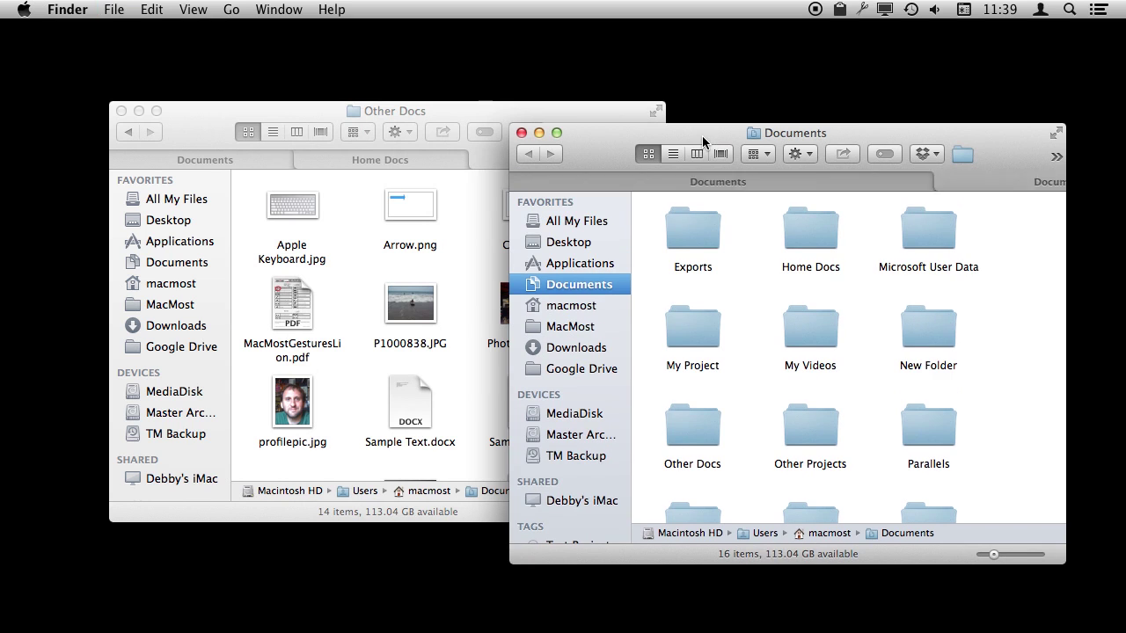
left_click(662, 183)
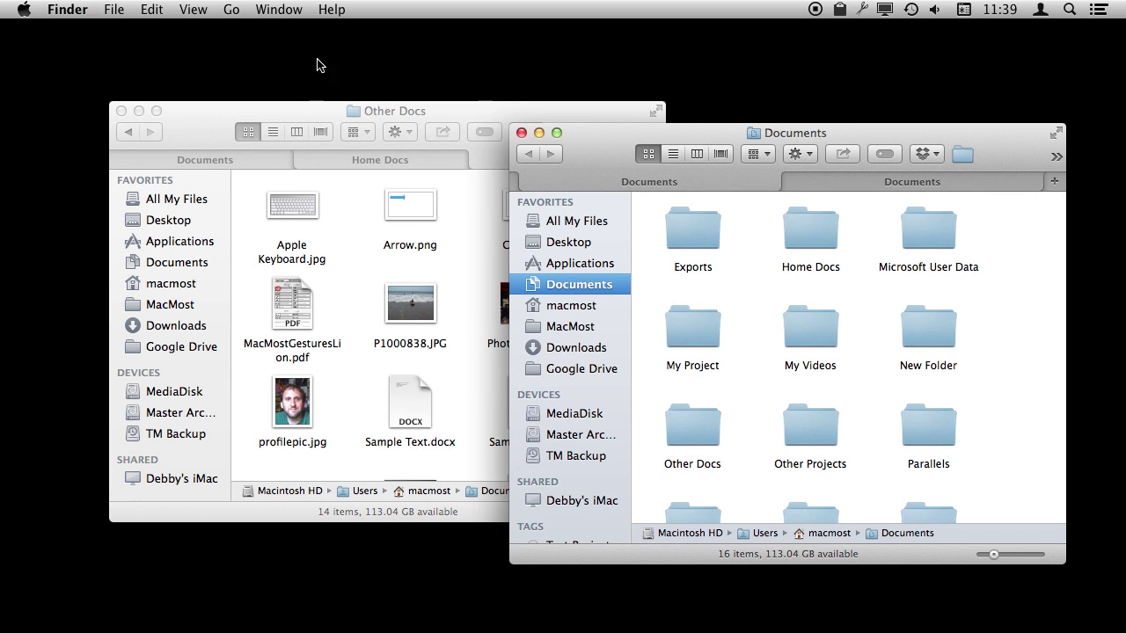
left_click(270, 9)
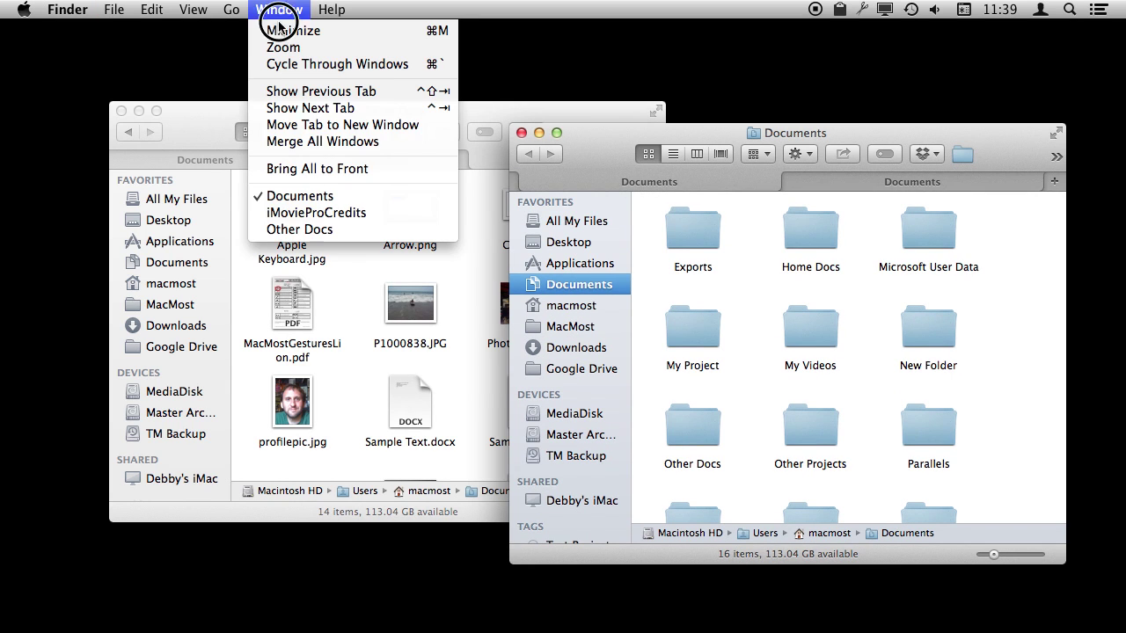
left_click(325, 127)
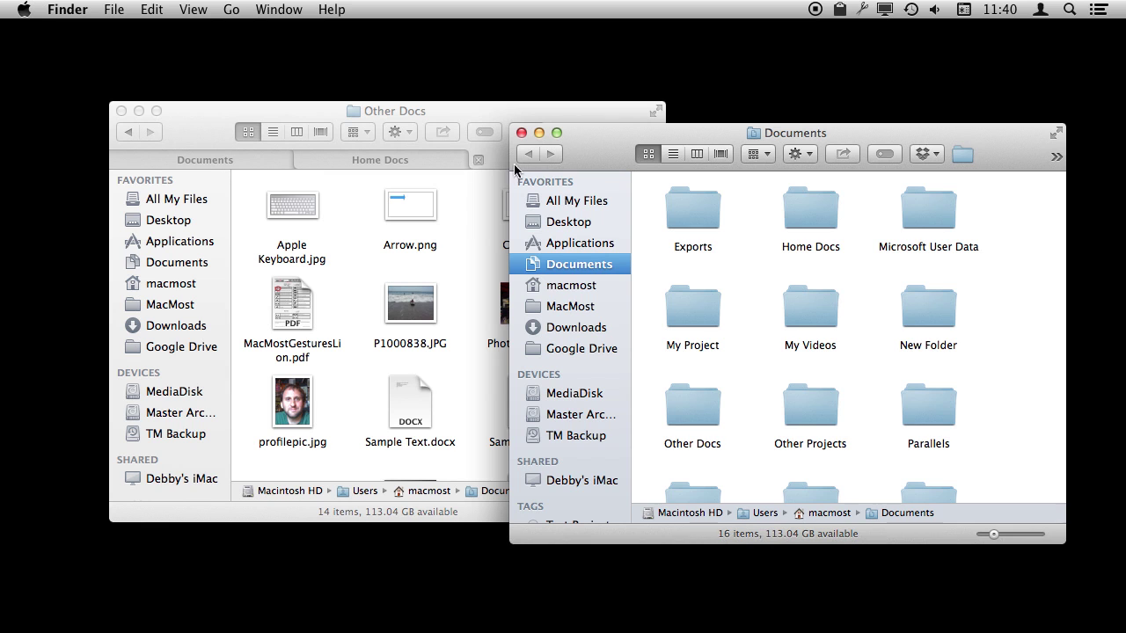
left_click(278, 8)
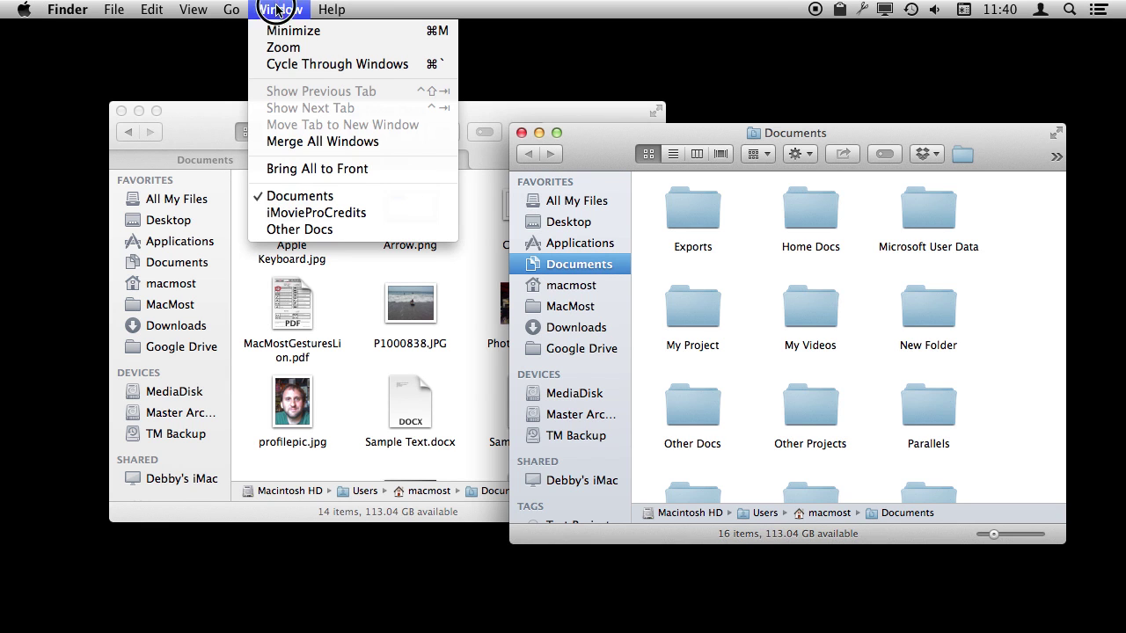